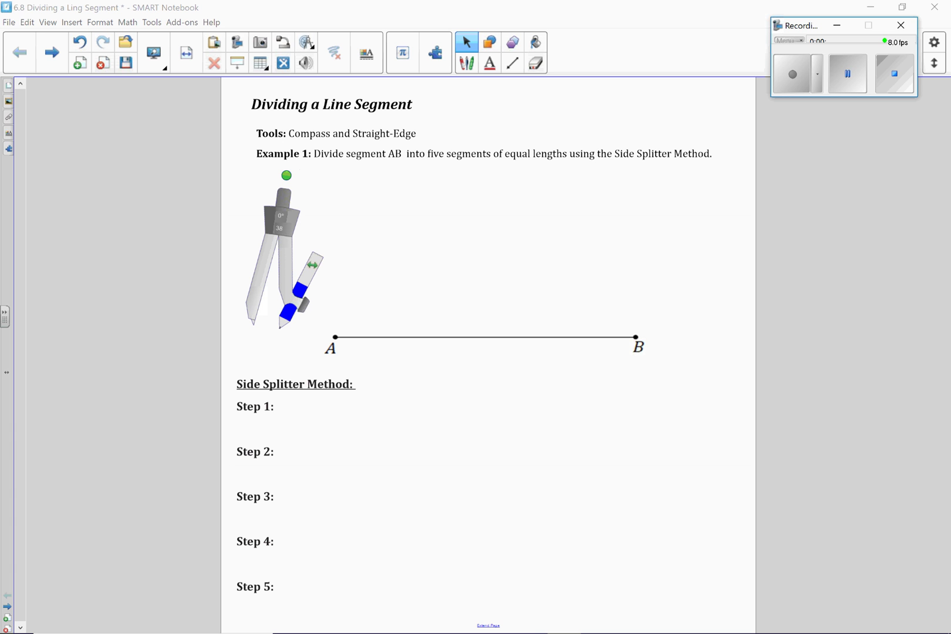
- Underline 'Side Splitter Method' in blue ink
left_click(626, 165)
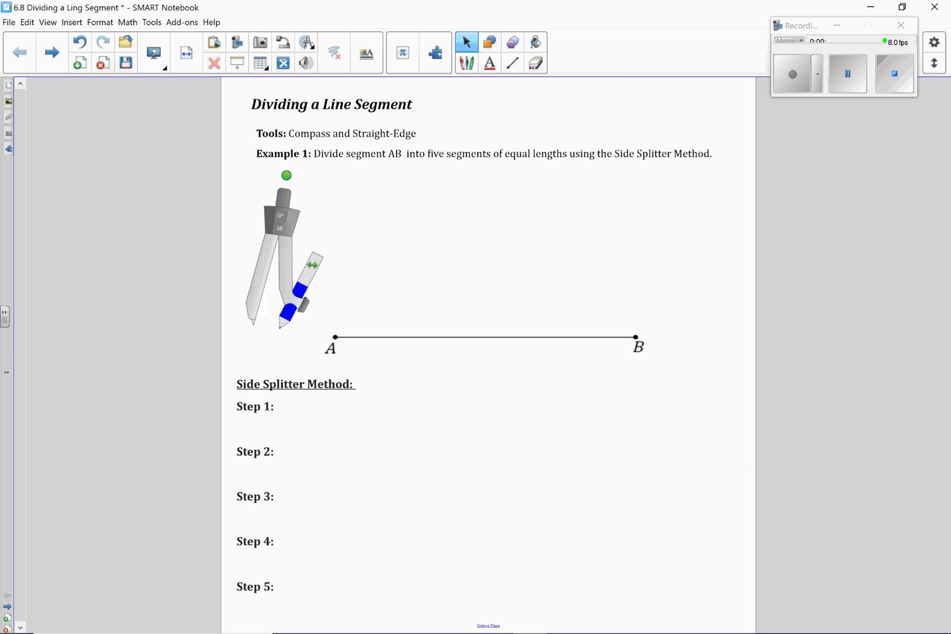
left_click(466, 63)
left_click(663, 42)
left_click_drag(618, 167, 694, 164)
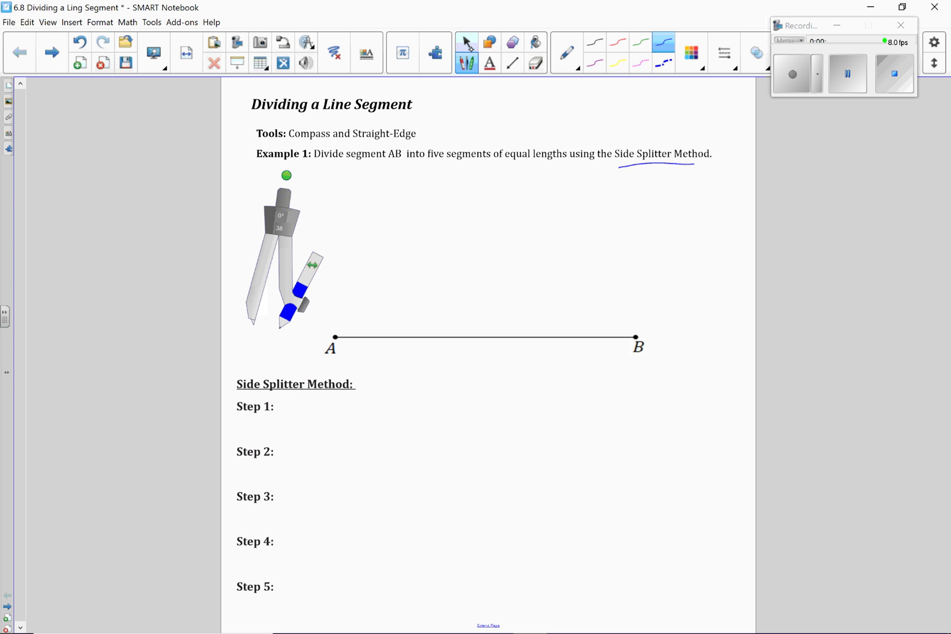
- Write 1.7 beside the compass, circle the method name, and go to Example 2
left_click(466, 63)
left_click(605, 224)
mouse_move(594, 210)
left_mouse_down()
mouse_move(597, 228)
mouse_move(613, 221)
left_mouse_up()
mouse_move(702, 144)
left_mouse_down()
mouse_move(650, 135)
mouse_move(703, 172)
mouse_move(716, 152)
left_mouse_up()
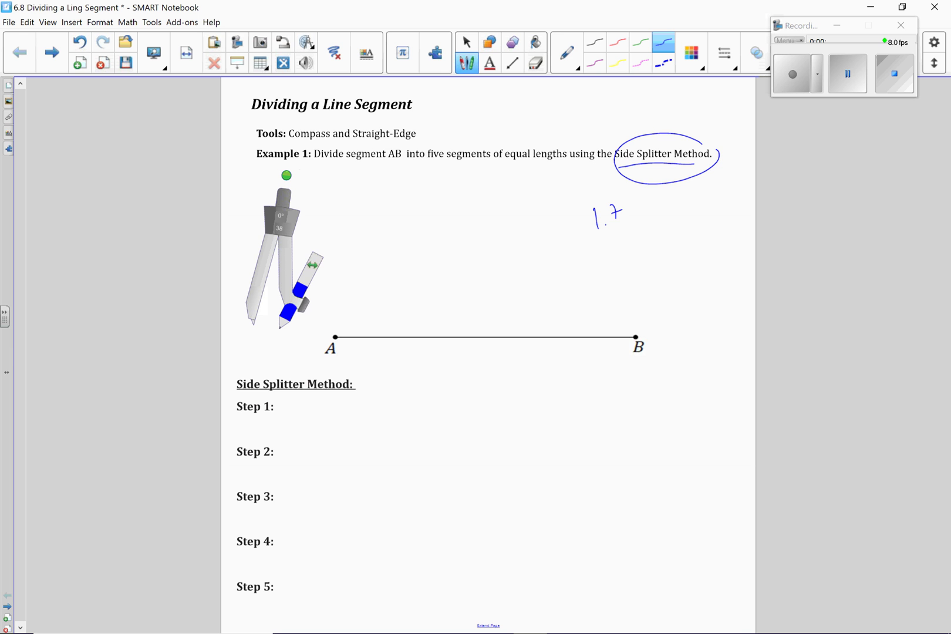
left_click(52, 54)
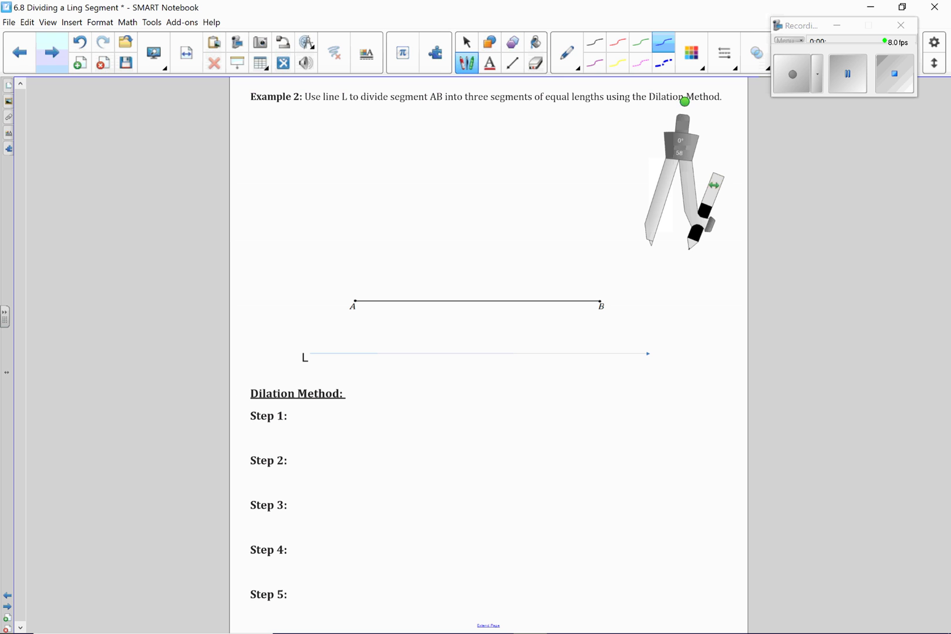
- Loop blue ink around the words 'Dilation Method' in the Example 2 prompt
left_click_drag(675, 194, 675, 208)
mouse_move(653, 110)
left_mouse_down()
mouse_move(678, 79)
mouse_move(669, 109)
left_mouse_up()
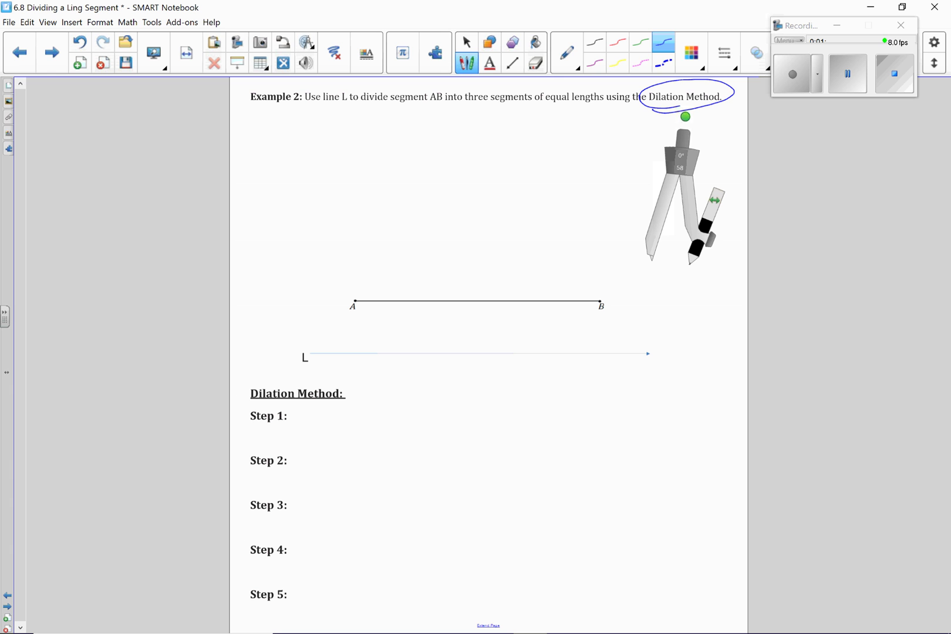
left_click(467, 41)
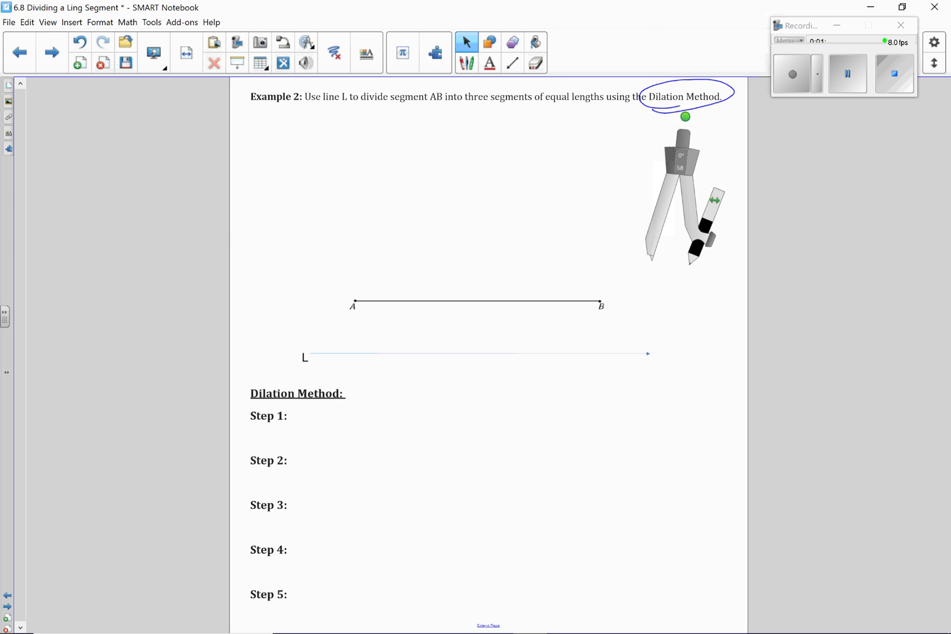
- Reveal Step 1, dot and label point D at the left end of line L, then reveal Step 2
left_click(431, 412)
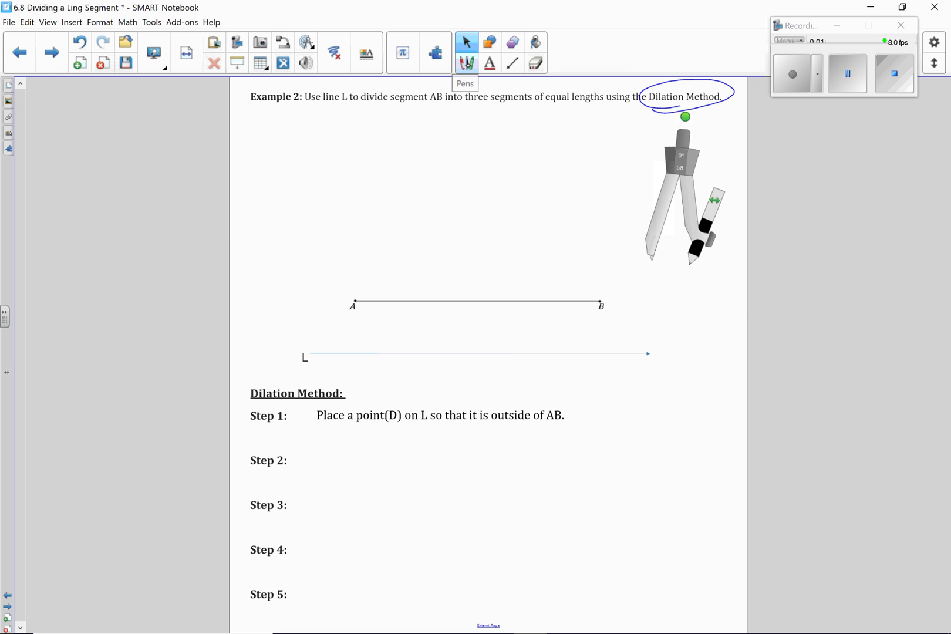
left_click(467, 63)
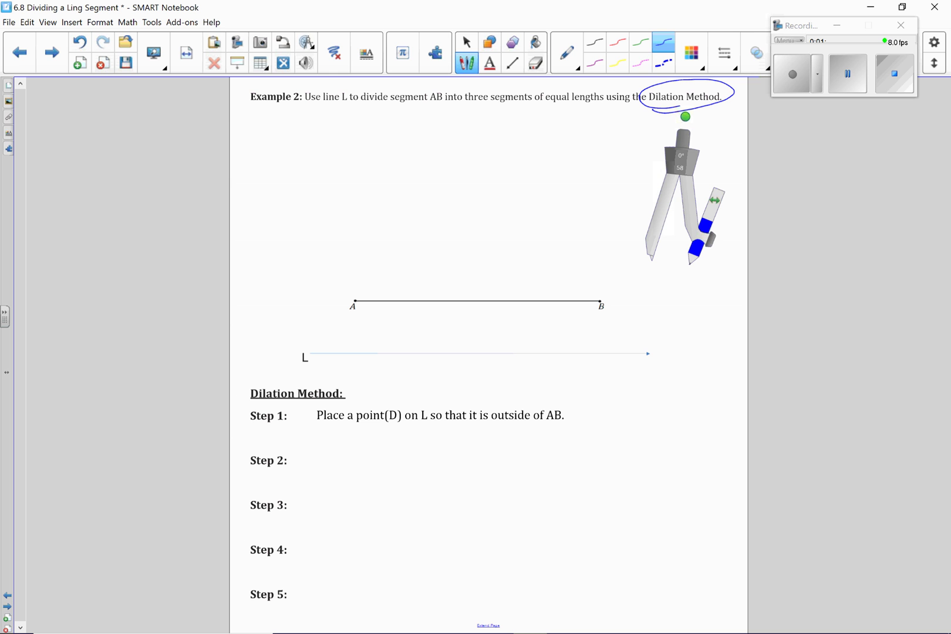
left_click(617, 63)
left_click(315, 354)
left_click_drag(320, 359, 323, 373)
left_click(467, 42)
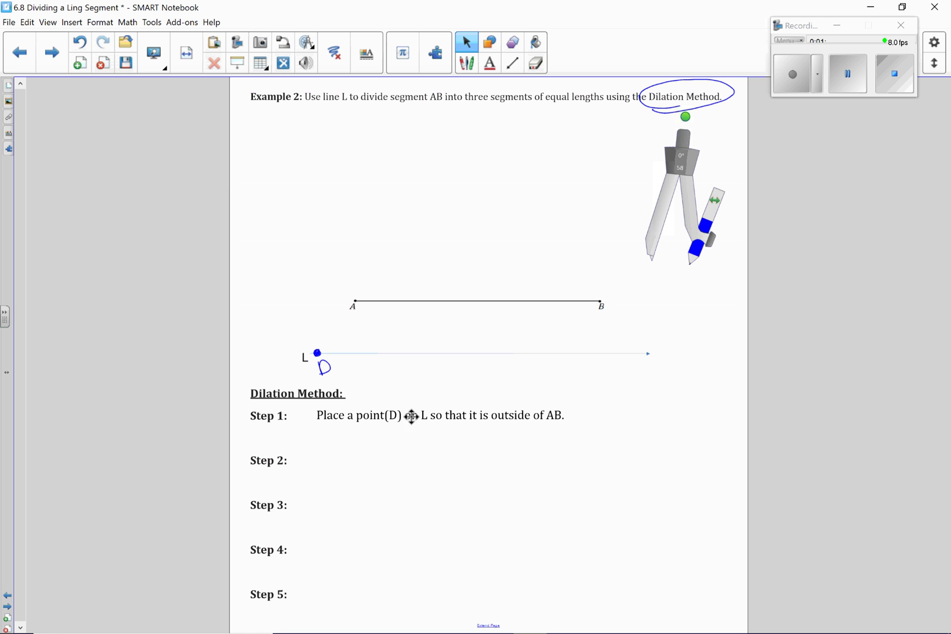
left_click(387, 467)
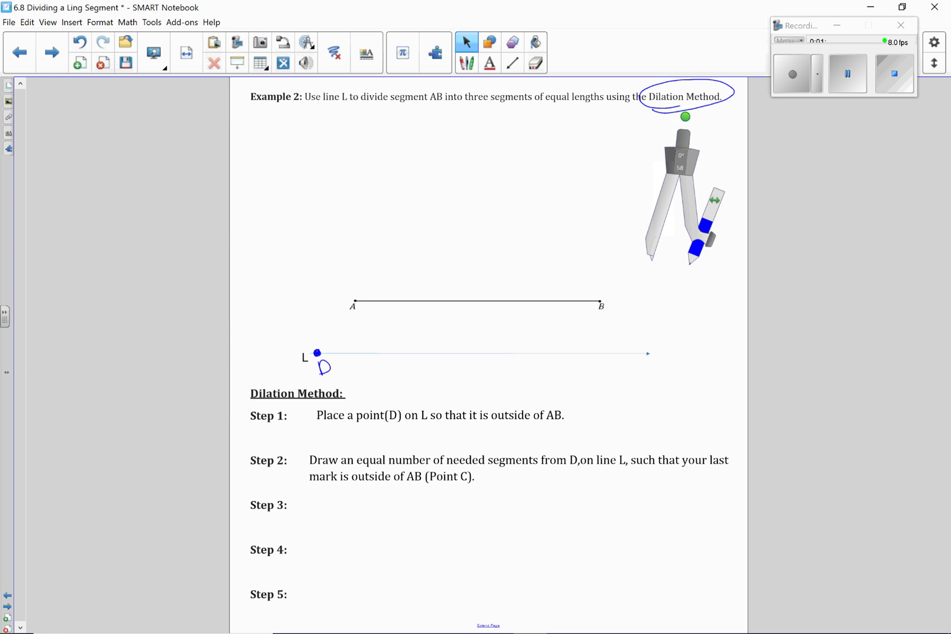
- Draw a straight blue line from point D up through A toward the page top
left_click(512, 63)
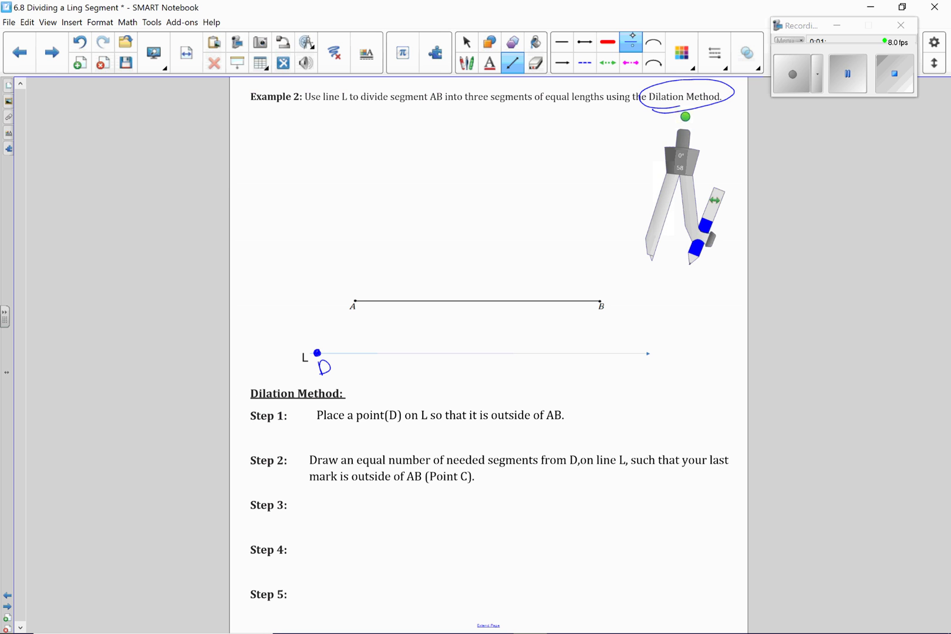
mouse_move(317, 353)
left_mouse_down()
mouse_move(508, 136)
mouse_move(525, 93)
mouse_move(506, 89)
left_mouse_up()
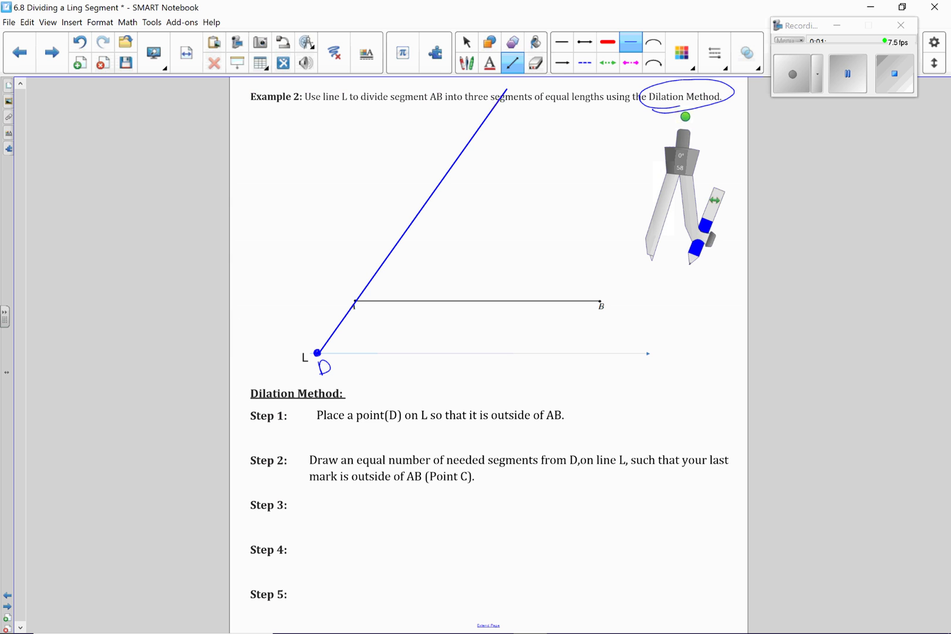
left_click(465, 63)
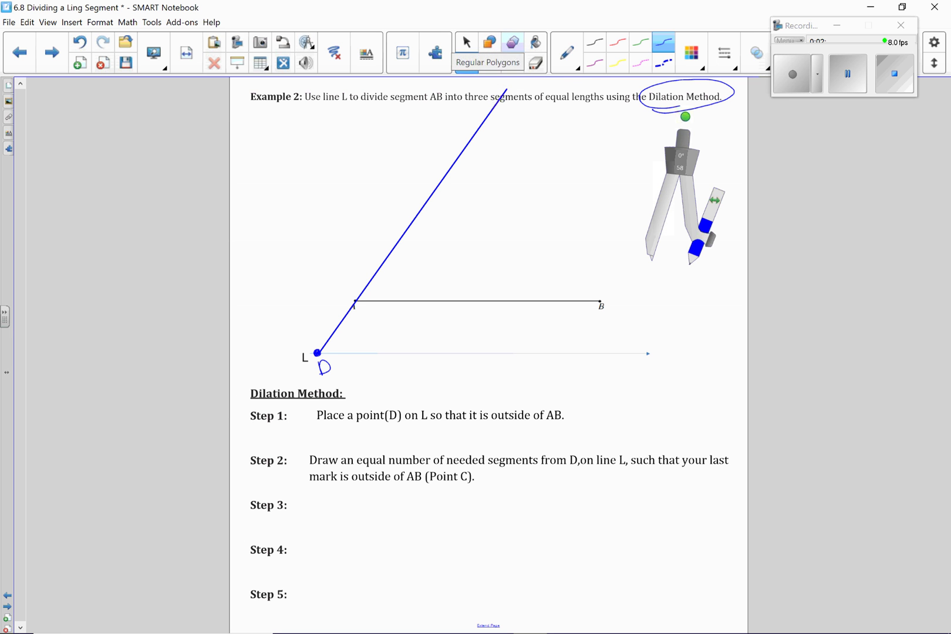
- Highlight 'into three segments' in yellow
left_click(566, 56)
left_click(503, 160)
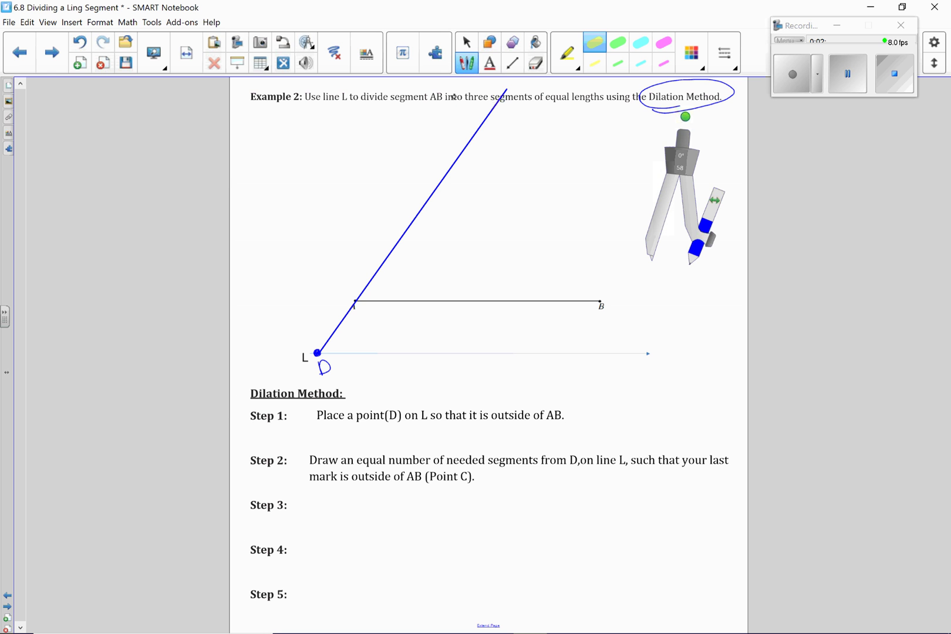
left_click_drag(454, 98, 532, 103)
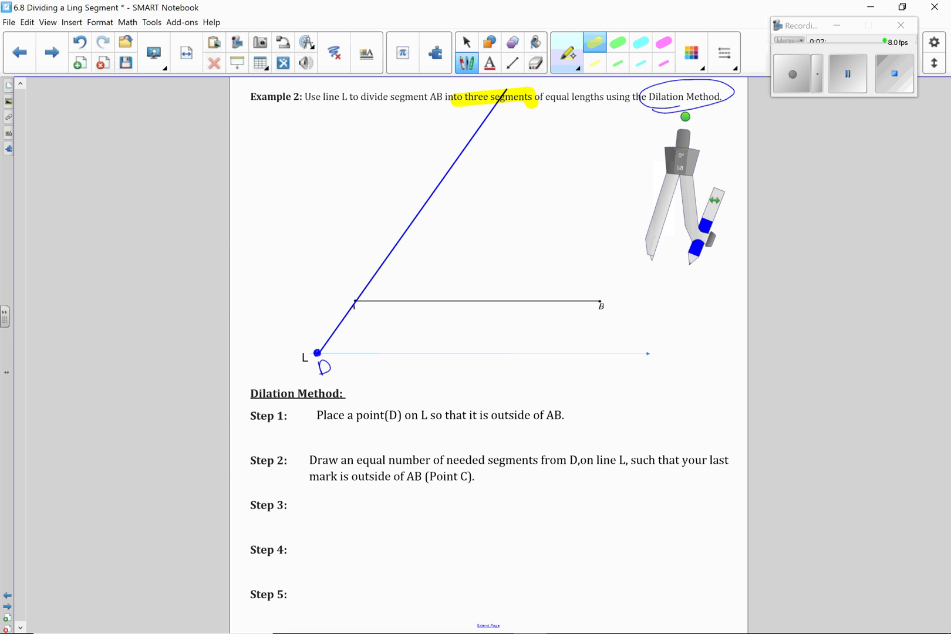
- Return to the regular pen and set the compass point on D at line L
left_click(566, 55)
left_click(528, 108)
left_click(566, 56)
left_click(505, 100)
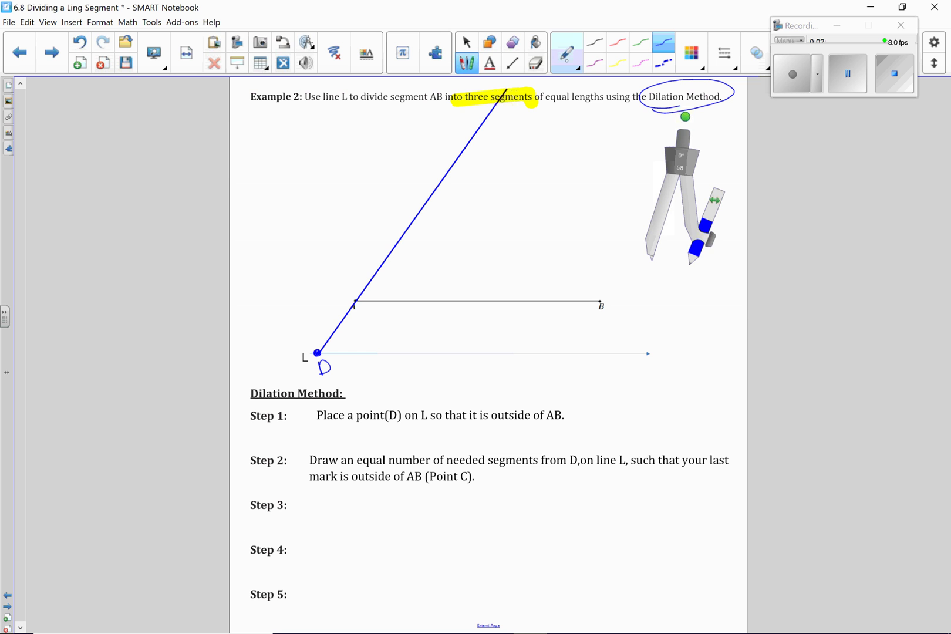
mouse_move(669, 206)
left_mouse_down()
mouse_move(483, 268)
mouse_move(335, 297)
mouse_move(369, 322)
mouse_move(406, 326)
mouse_move(426, 347)
left_mouse_up()
- Undo the stray arcs and step off three equal compass arcs along line L from D
left_click(79, 42)
left_click(79, 42)
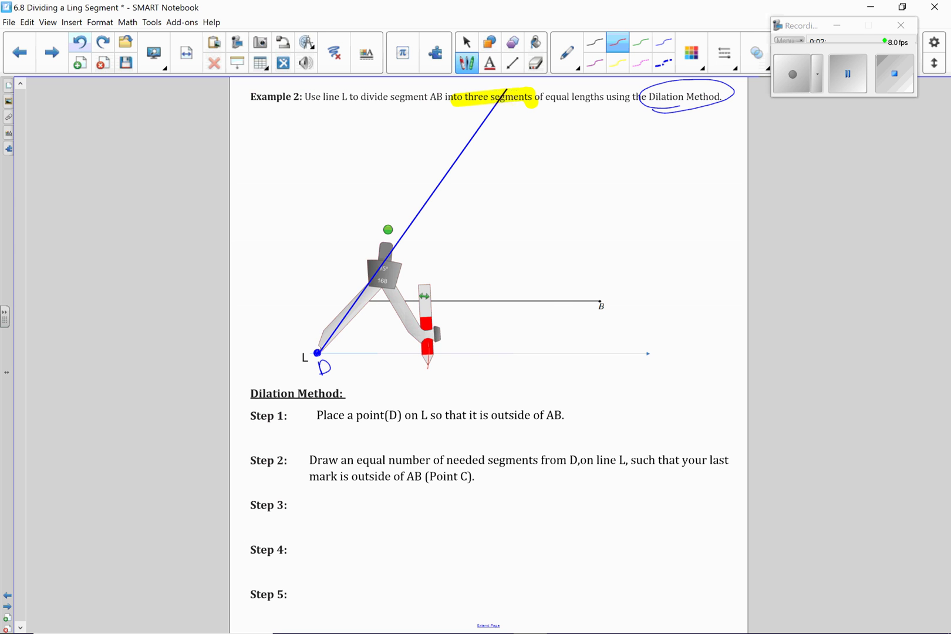
left_click_drag(384, 272, 494, 274)
left_click_drag(454, 322, 446, 325)
mouse_move(534, 337)
left_mouse_down()
mouse_move(534, 352)
mouse_move(525, 317)
left_mouse_up()
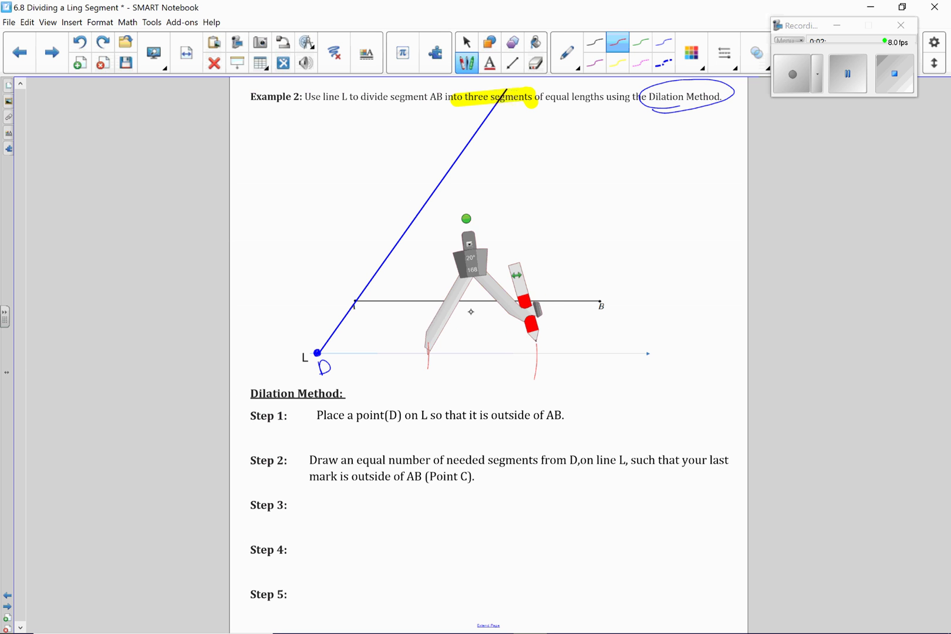
mouse_move(466, 257)
left_mouse_down()
mouse_move(483, 241)
mouse_move(593, 261)
left_mouse_up()
mouse_move(559, 319)
left_mouse_down()
mouse_move(546, 317)
mouse_move(553, 322)
left_mouse_up()
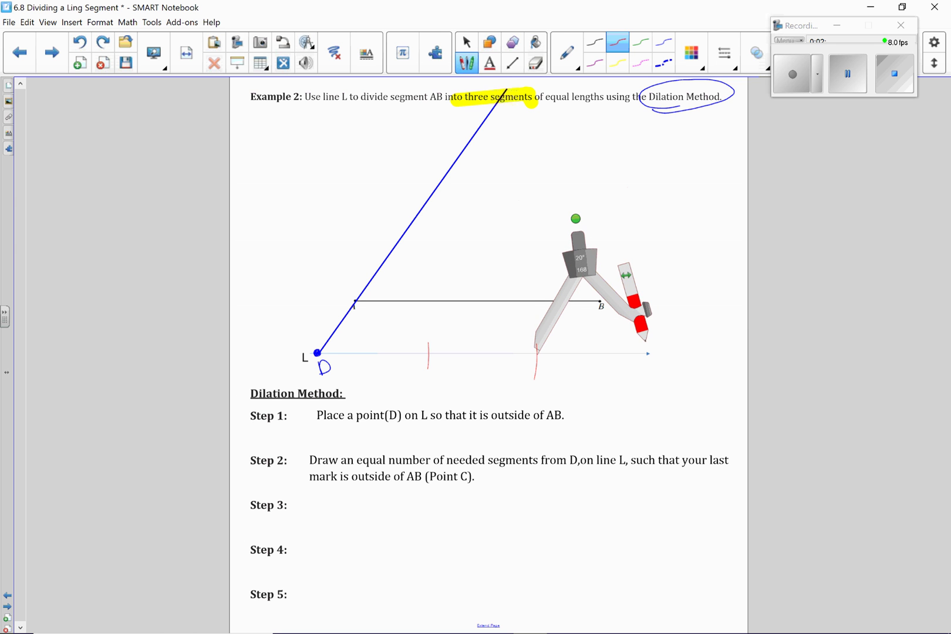
mouse_move(645, 339)
left_mouse_down()
mouse_move(646, 370)
mouse_move(636, 320)
mouse_move(647, 336)
left_mouse_up()
left_click_drag(555, 323, 642, 215)
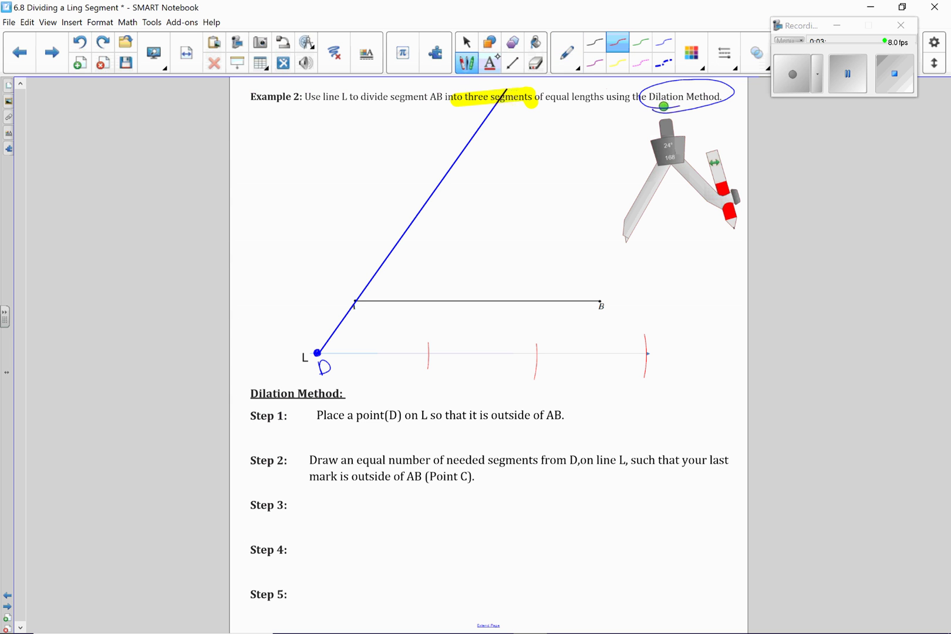
- Trace line L with a red straight line starting at point D
left_click(467, 42)
left_click(518, 352)
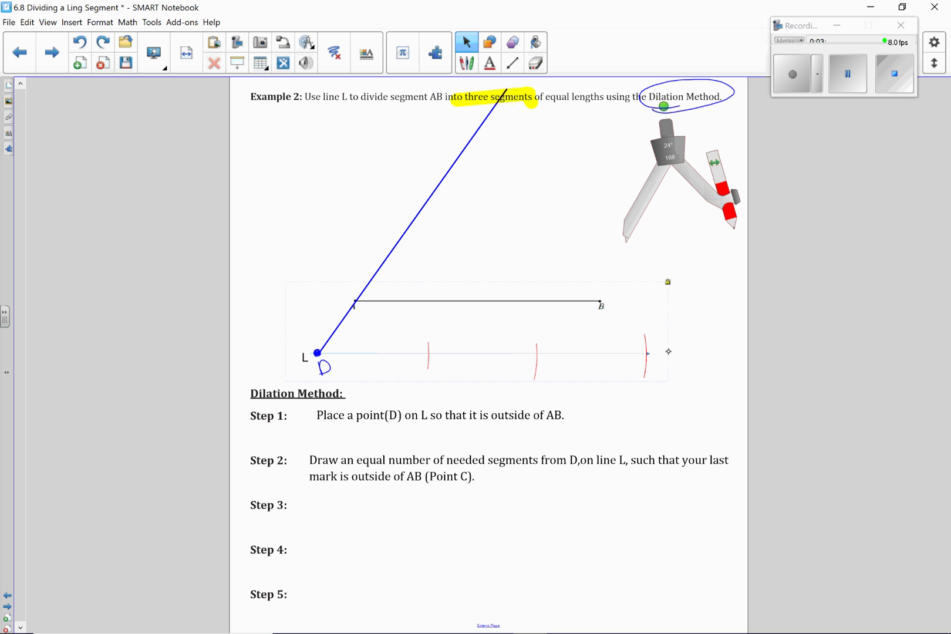
left_click(695, 302)
left_click(511, 64)
left_click(696, 68)
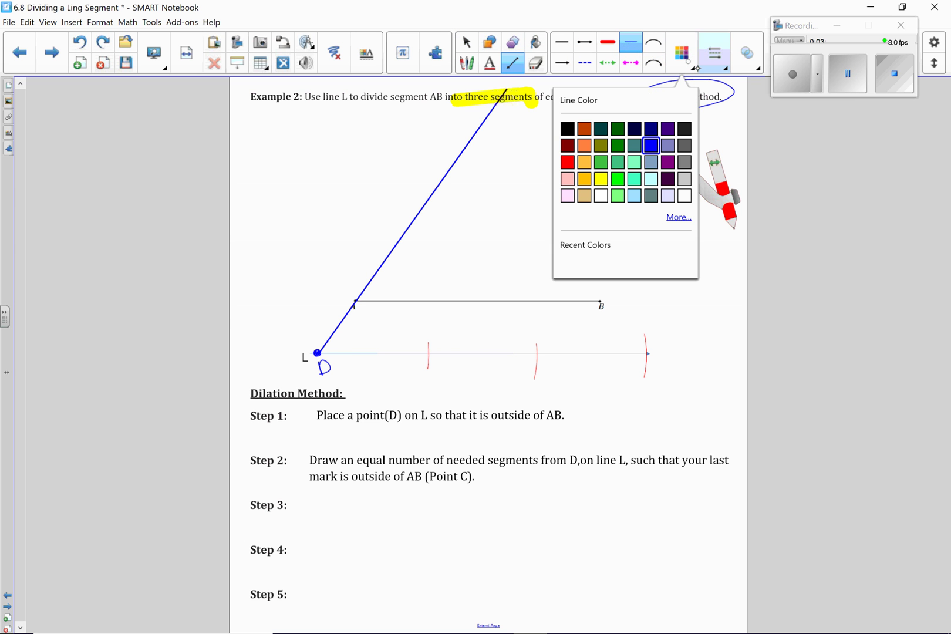
left_click(567, 162)
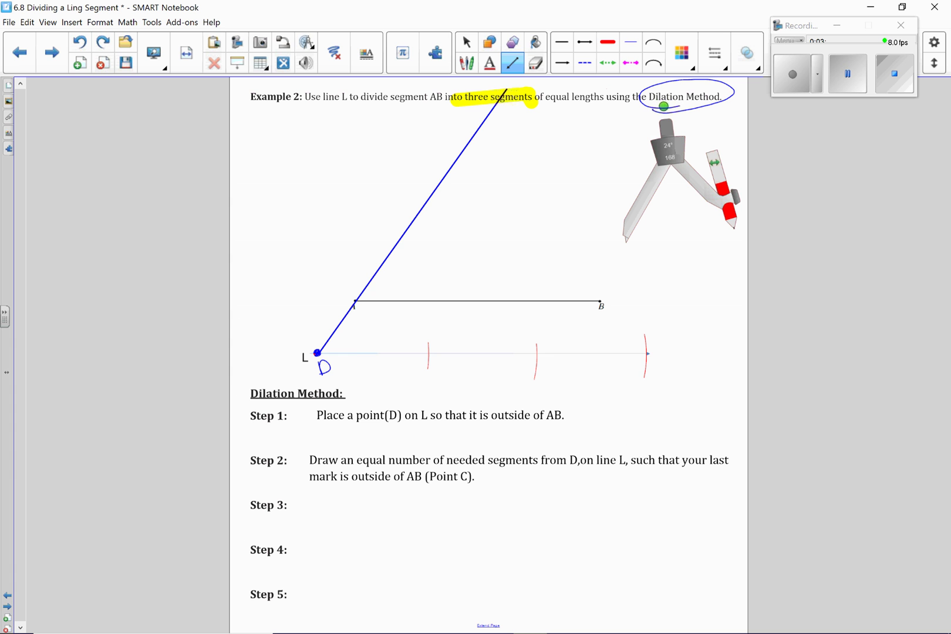
left_click_drag(317, 353, 731, 353)
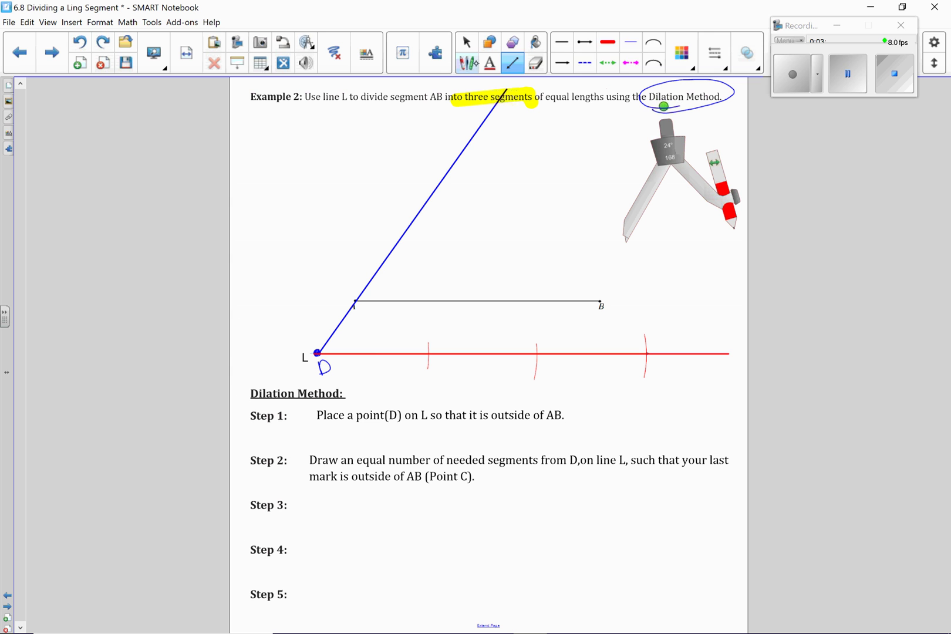
- Dot the third compass mark on L and label it C
left_click(467, 62)
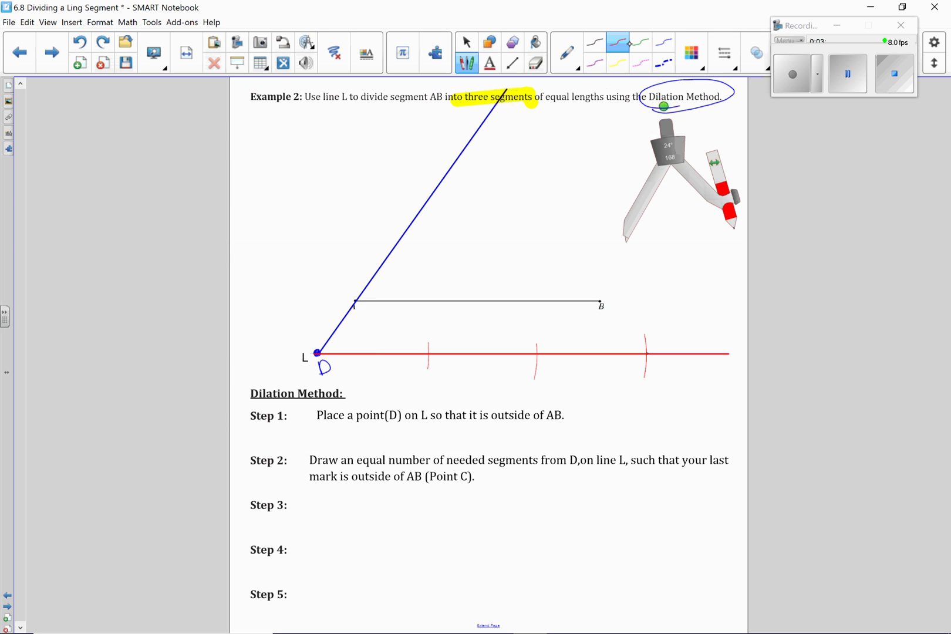
left_click_drag(643, 354, 652, 354)
left_click_drag(658, 360, 657, 369)
left_click(511, 63)
left_click(631, 42)
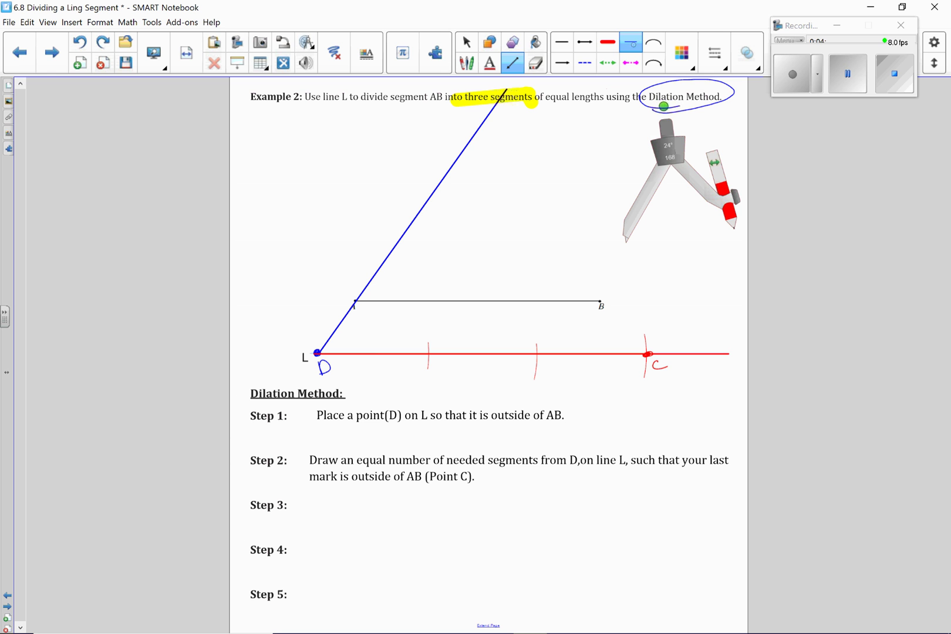
- Draw a green straight line from C through B to the blue line
left_click(681, 54)
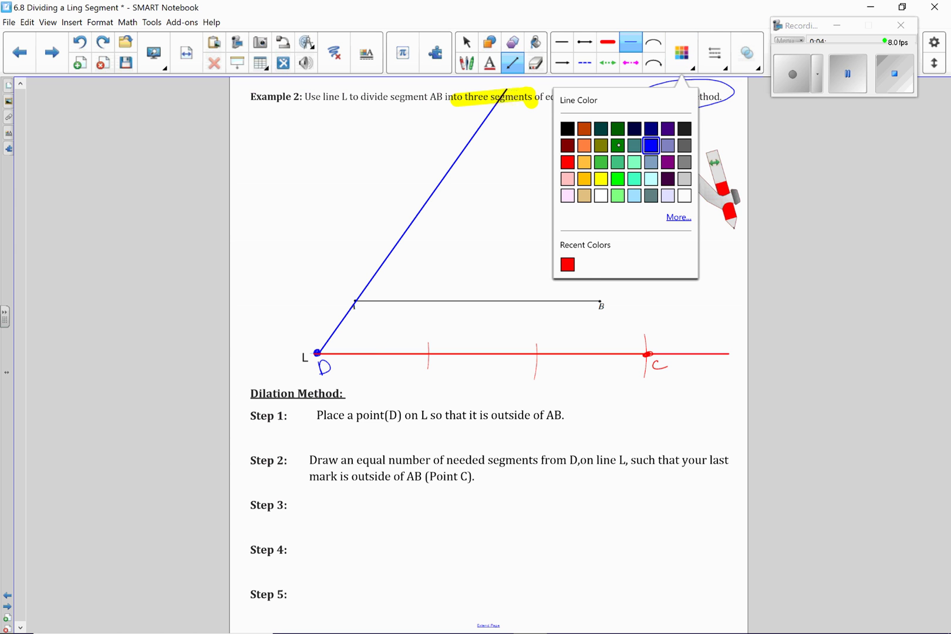
left_click(606, 159)
left_click(681, 54)
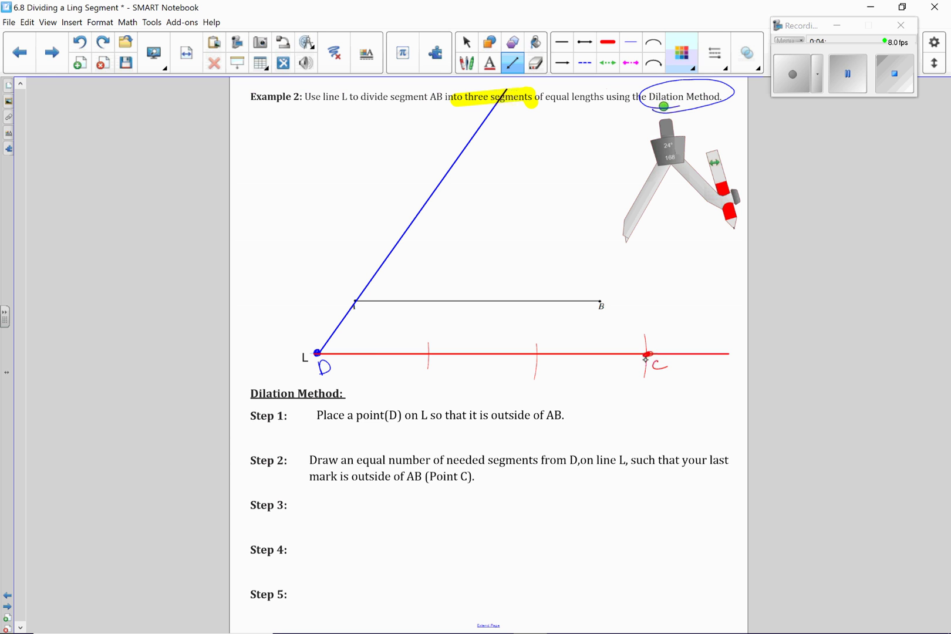
left_click_drag(646, 353, 414, 77)
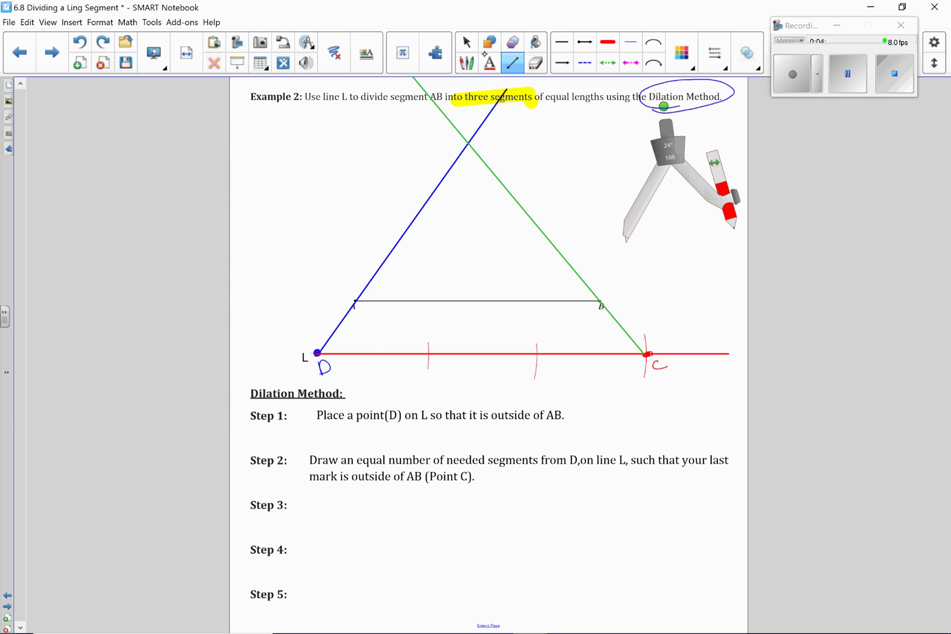
- Mark the blue–green intersection in green, label it E, and reveal Step 3
left_click(466, 63)
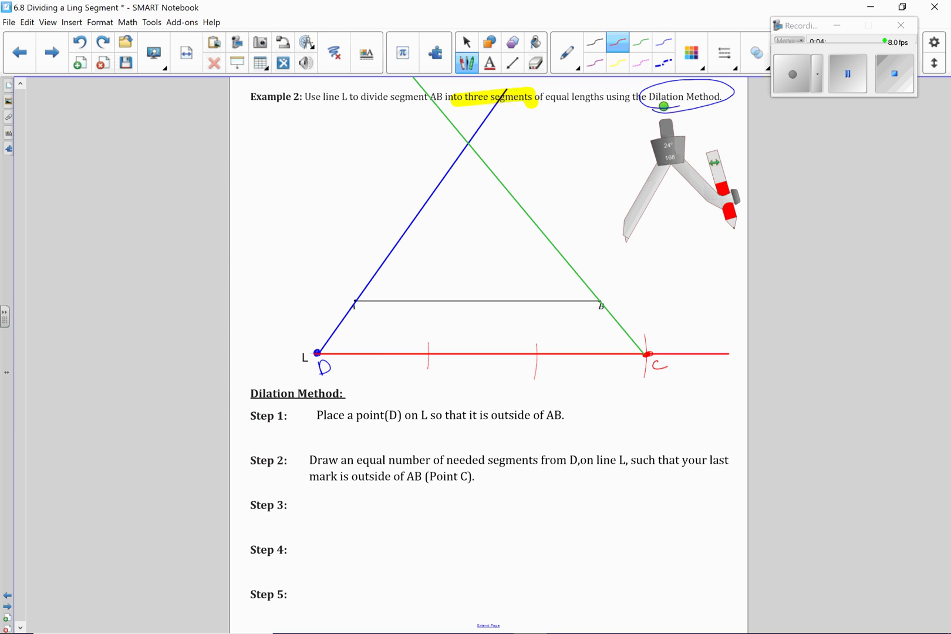
left_click(637, 50)
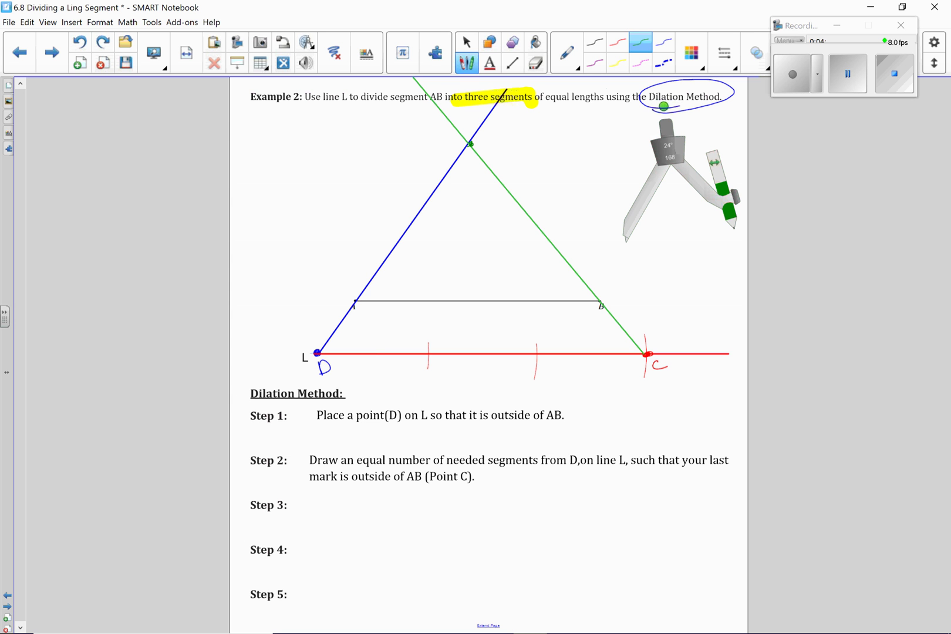
mouse_move(483, 135)
left_mouse_down()
mouse_move(479, 145)
mouse_move(490, 133)
left_mouse_up()
left_click_drag(481, 140, 486, 137)
left_click(466, 42)
left_click(496, 513)
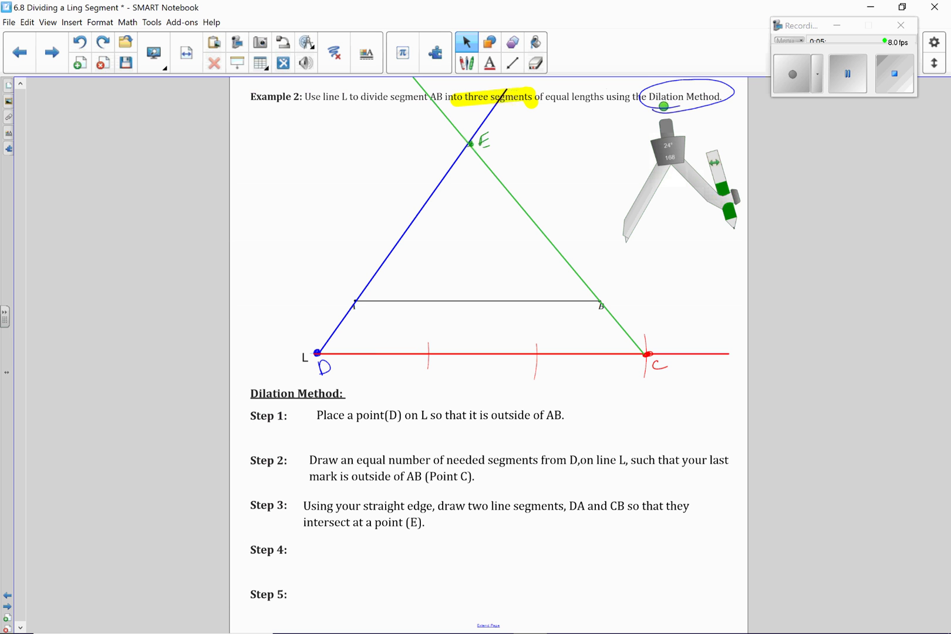
- Reveal Step 4 and draw blue dashed lines from E to the first and second marks on L
left_click(442, 545)
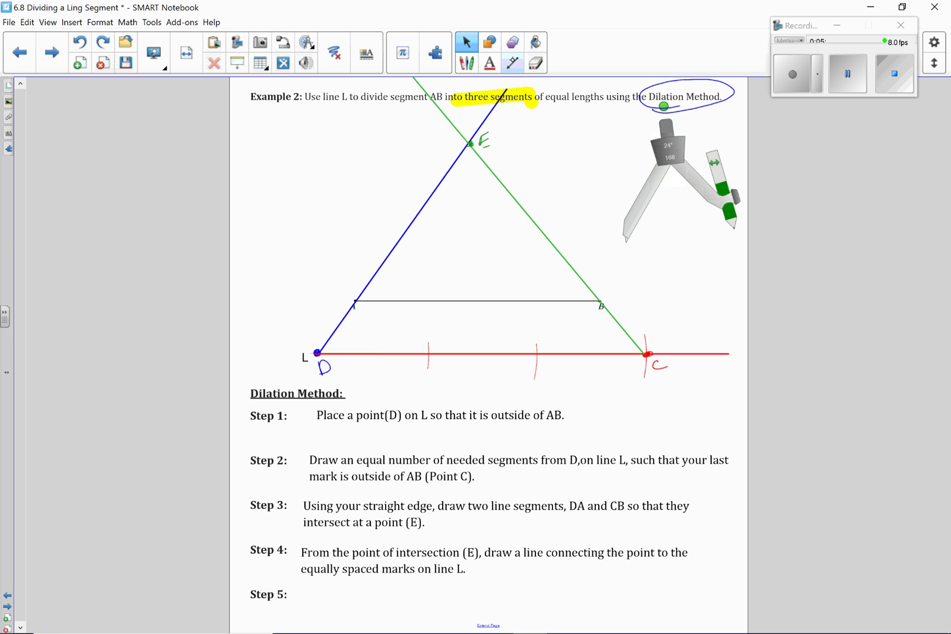
left_click(512, 62)
left_click(584, 63)
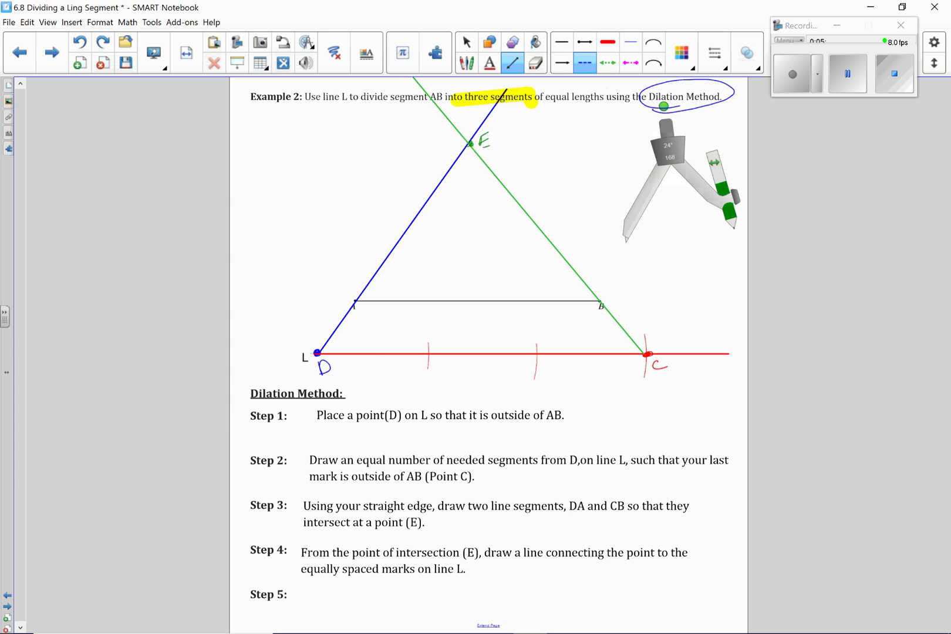
left_click_drag(470, 144, 428, 352)
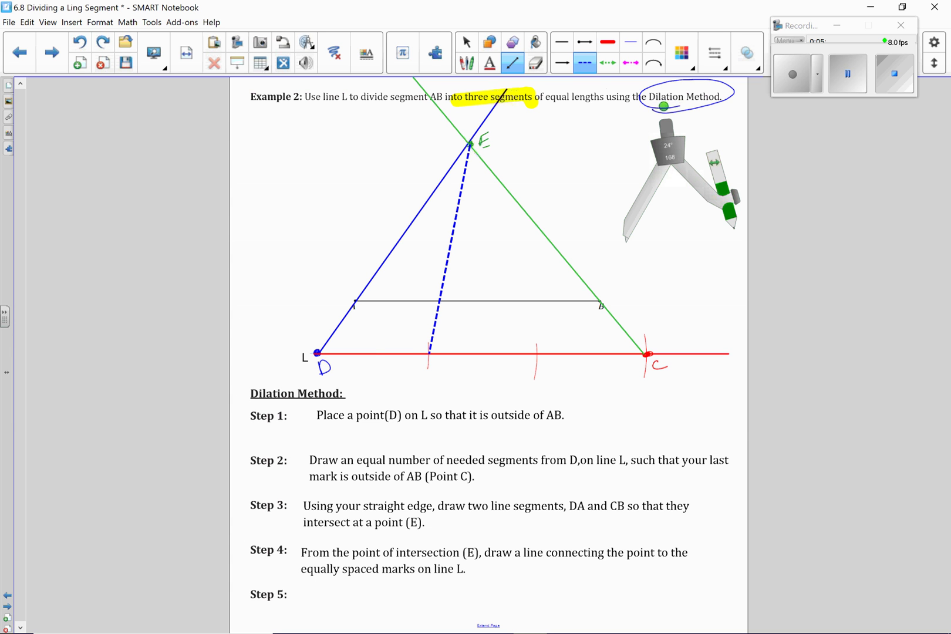
left_click_drag(470, 145, 536, 353)
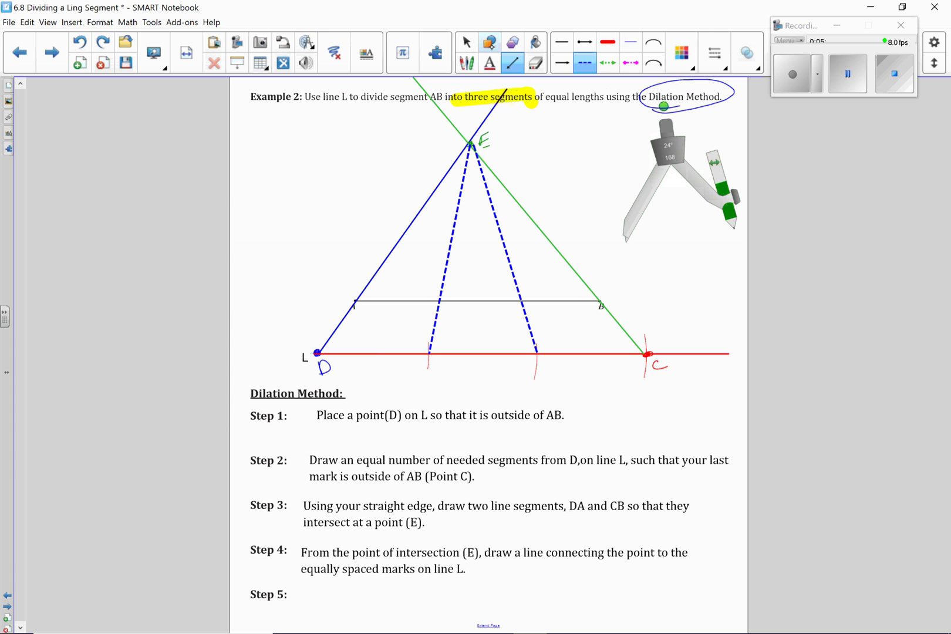
left_click(467, 63)
left_click(594, 63)
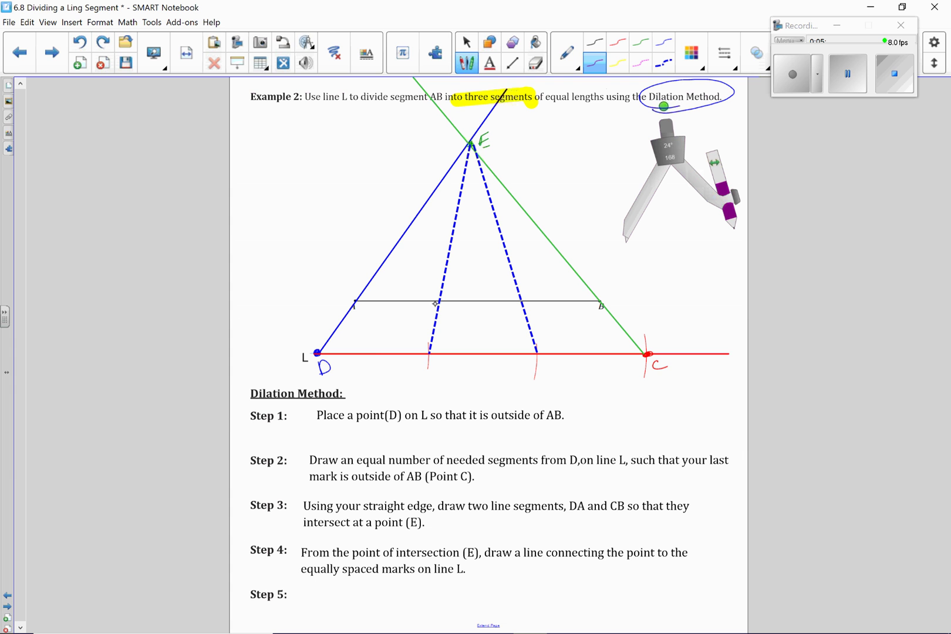
- Dot both dashed-line crossings on AB in purple and add double ticks to its three parts
left_click_drag(437, 302, 435, 302)
left_click_drag(521, 299, 521, 300)
left_click_drag(395, 296, 404, 310)
left_click_drag(478, 298, 480, 307)
left_click_drag(483, 297, 486, 307)
left_click_drag(560, 297, 568, 306)
- Reveal the Step 5 text: mark the intersections on AB and show all segments are congruent
left_click(466, 42)
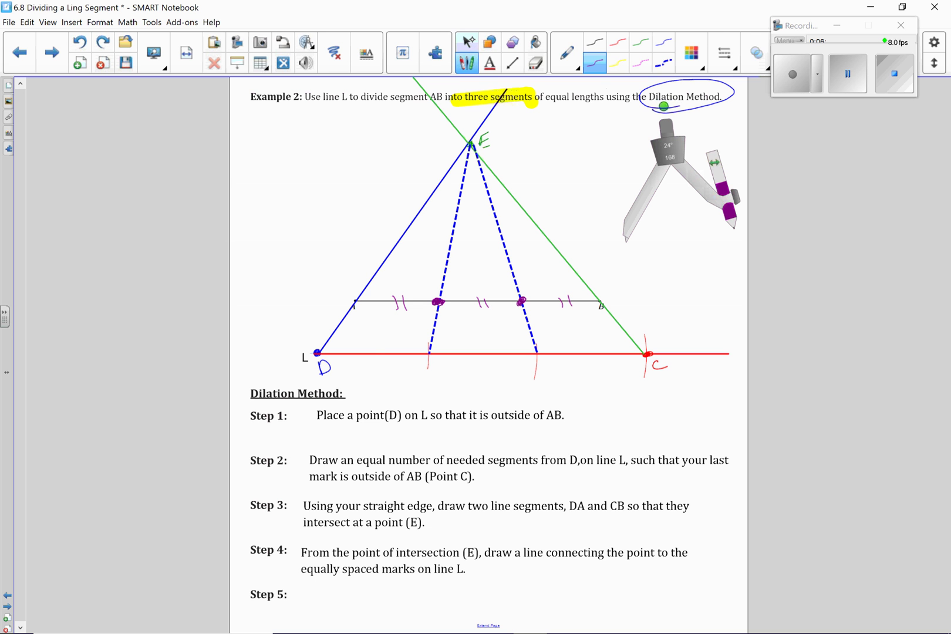
left_click(463, 582)
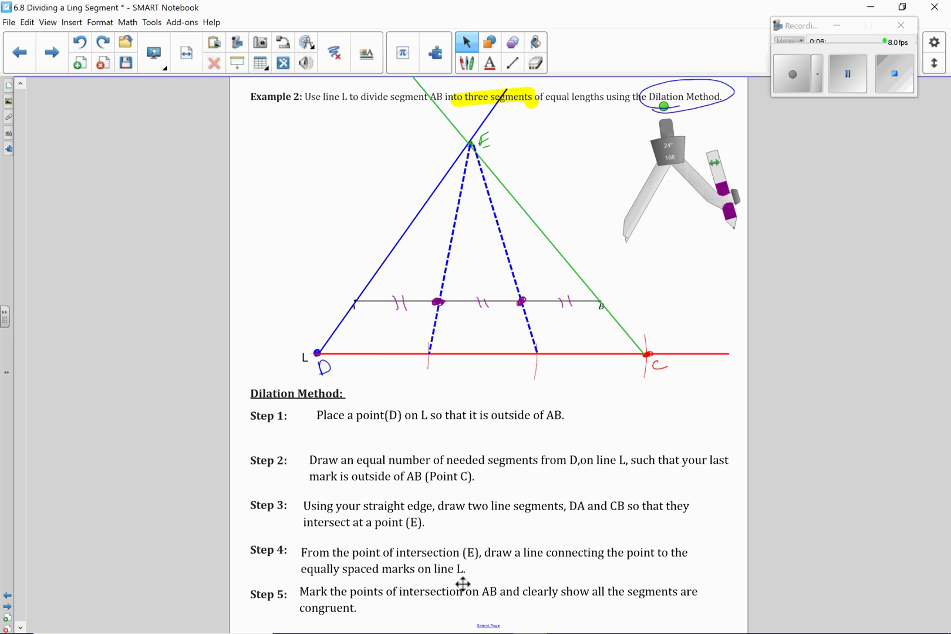